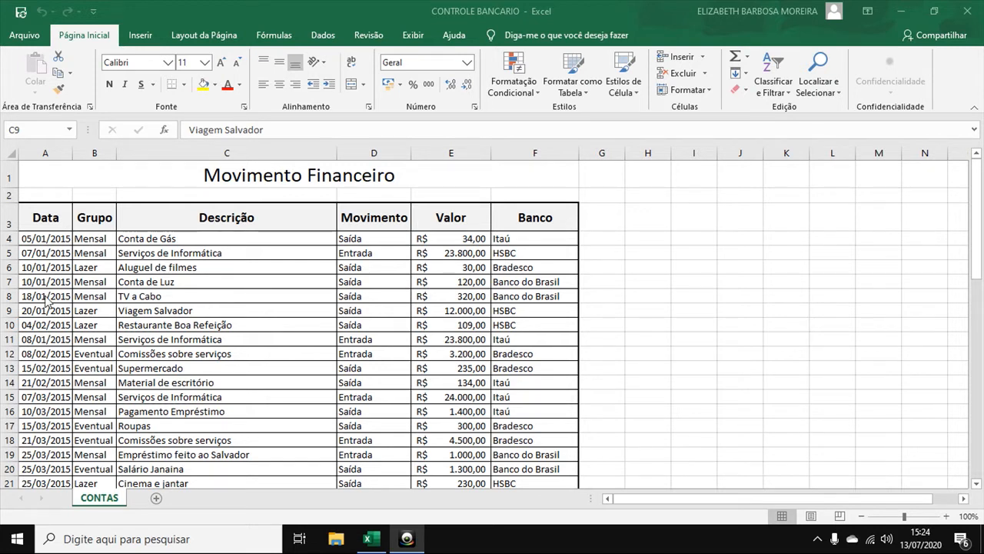
Step: Create a pivot table on a new worksheet from CONTAS!$A$3:$F$58 and add Grupo as its report filter
{"action": "left_click", "coordinate": [47, 238]}
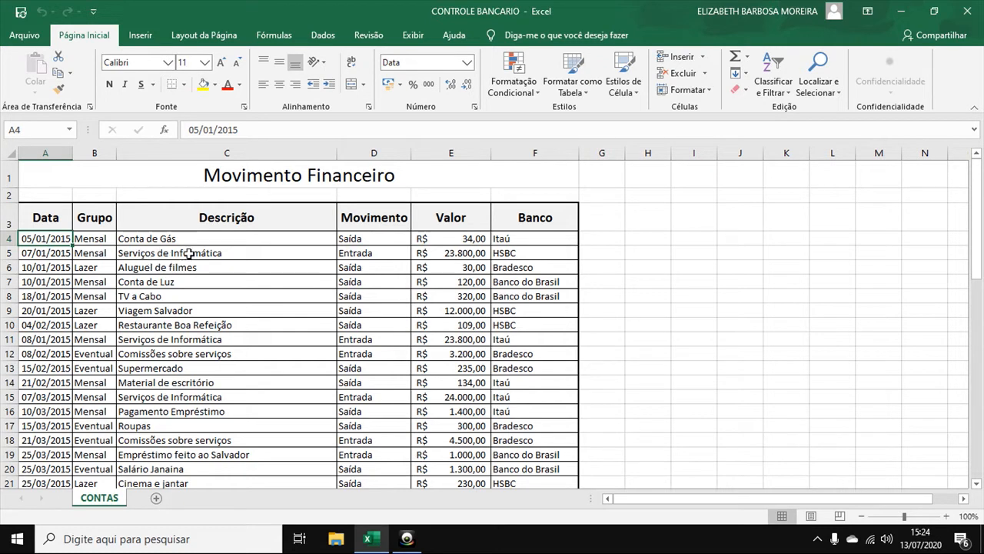
{"action": "left_click", "coordinate": [140, 36]}
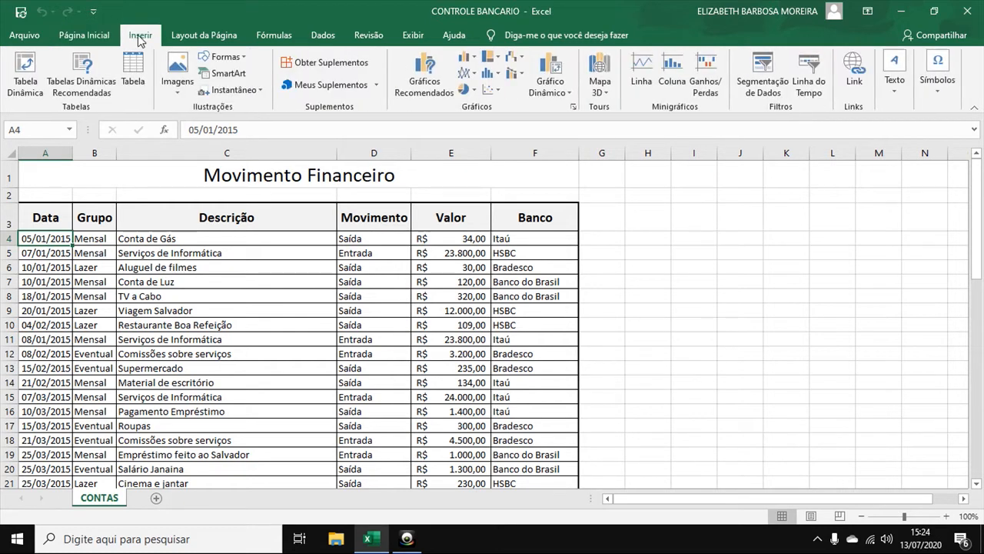
{"action": "left_click", "coordinate": [31, 77]}
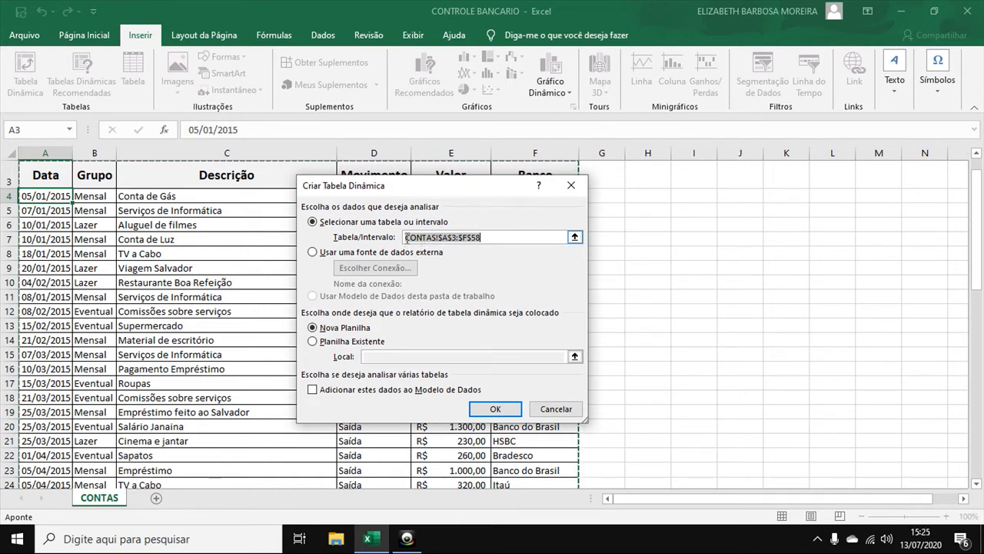
{"action": "left_click", "coordinate": [486, 409]}
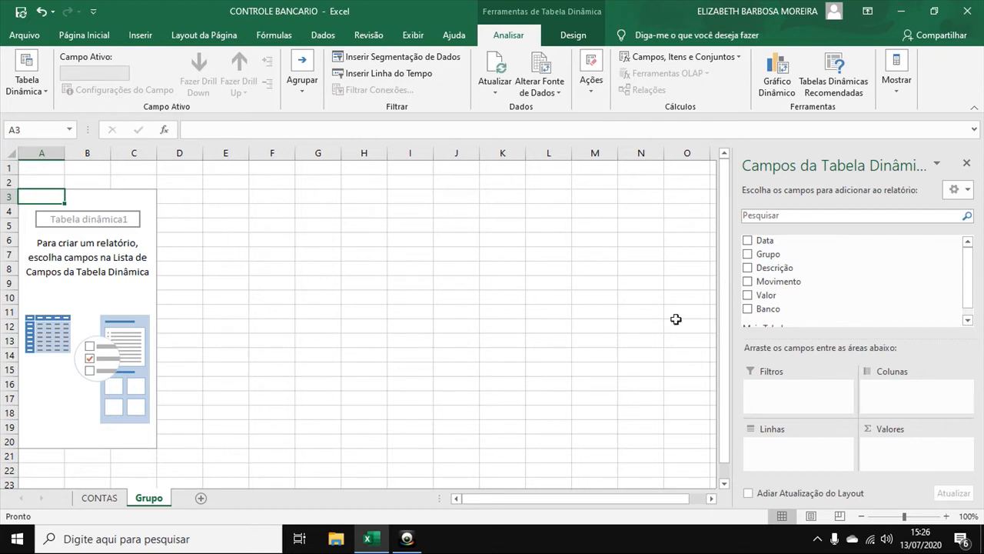
{"action": "left_click_drag", "start_coordinate": [767, 256], "coordinate": [776, 389]}
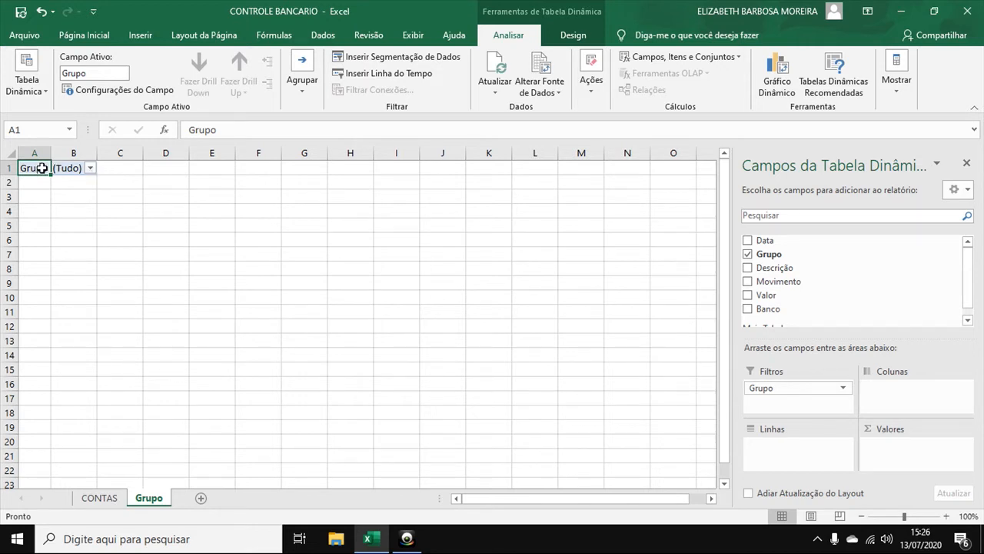
Step: Review the options of the Grupo report filter, keeping (Tudo) as the selection
{"action": "left_click", "coordinate": [90, 168]}
{"action": "left_click", "coordinate": [90, 168]}
{"action": "left_click", "coordinate": [90, 169]}
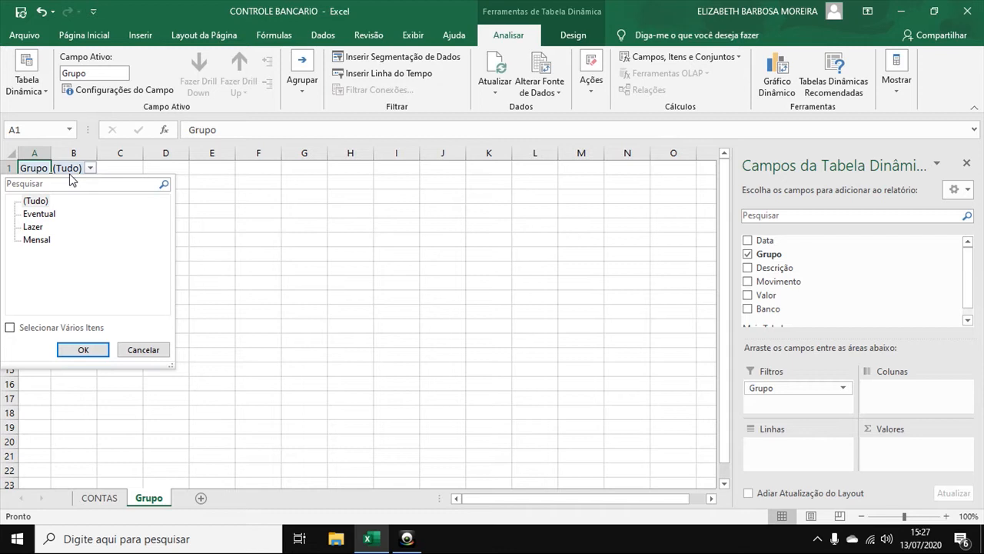
{"action": "key", "text": "Down"}
{"action": "key", "text": "Down"}
{"action": "key", "text": "Down"}
{"action": "key", "text": "Down"}
{"action": "key", "text": "Down"}
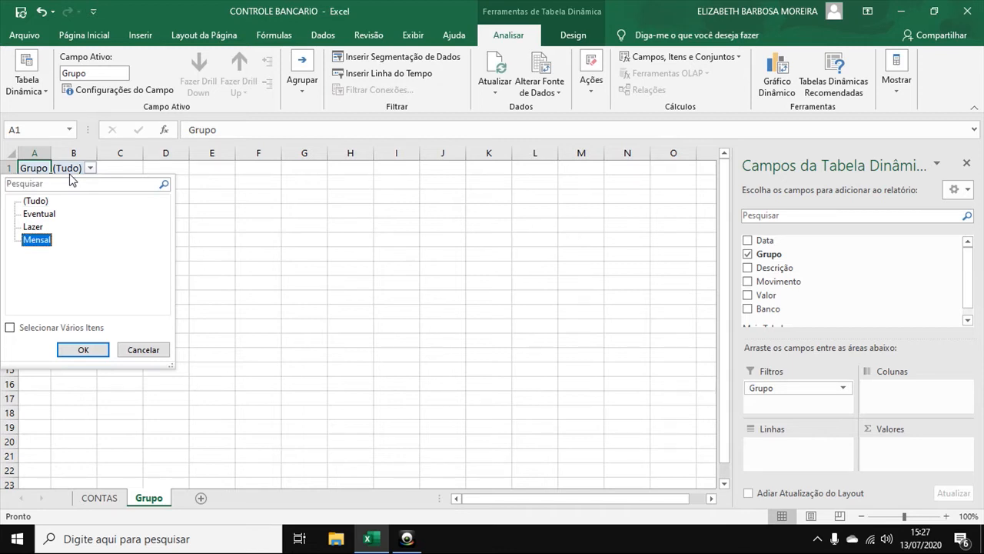
{"action": "key", "text": "Up"}
{"action": "key", "text": "Up"}
{"action": "key", "text": "Up"}
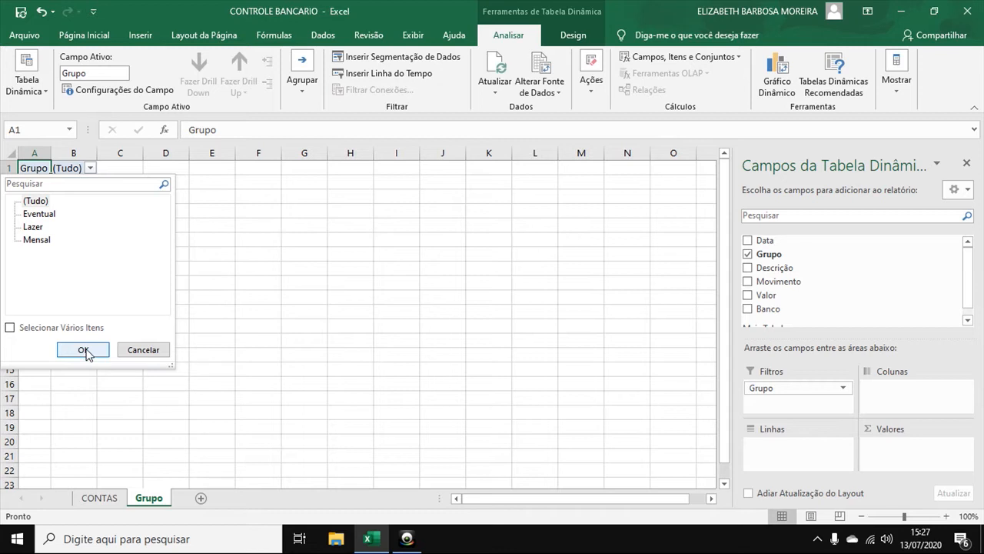
{"action": "left_click", "coordinate": [84, 351]}
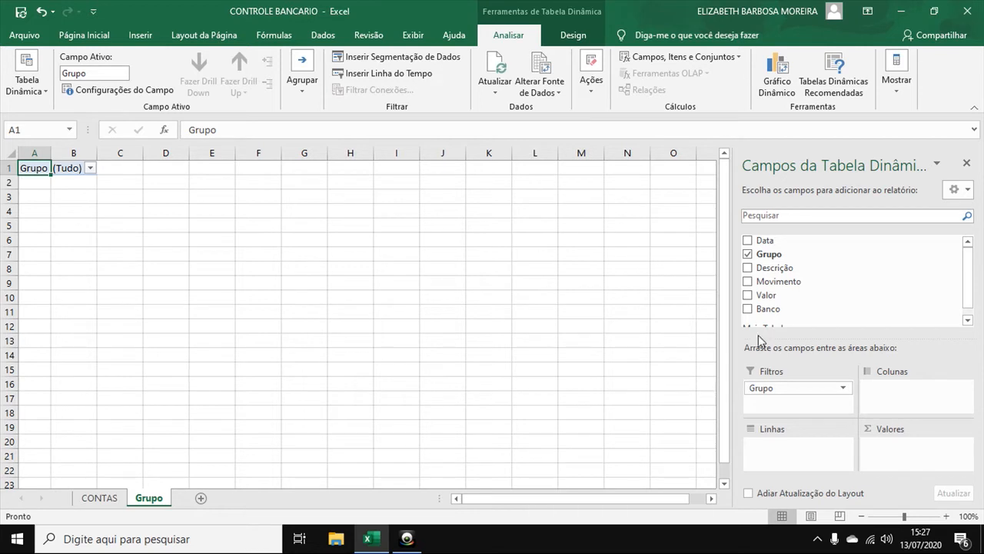
Step: Add the Descrição and Movimento fields to the pivot table rows, with Movimento placed above Descrição
{"action": "left_click_drag", "start_coordinate": [765, 272], "coordinate": [774, 452]}
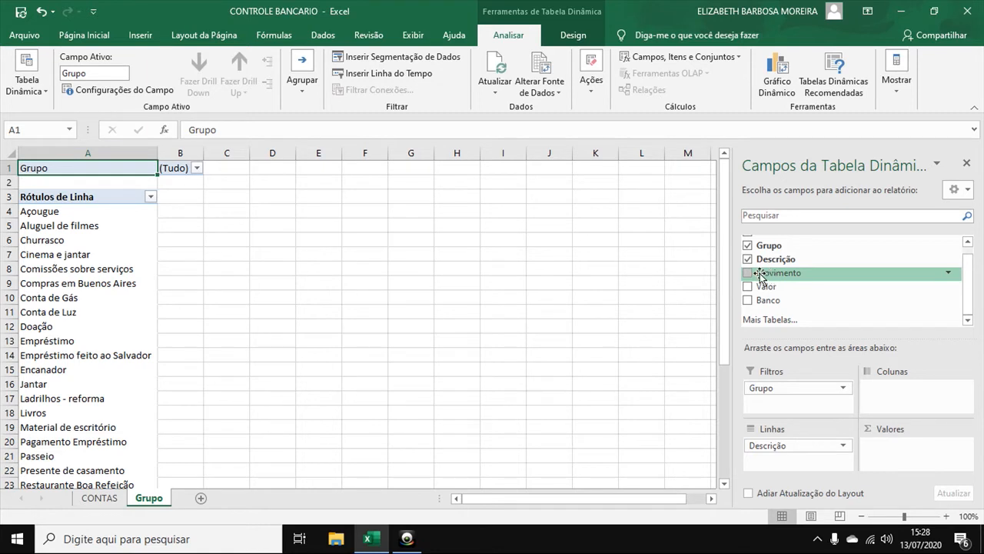
{"action": "left_click_drag", "start_coordinate": [759, 275], "coordinate": [768, 465]}
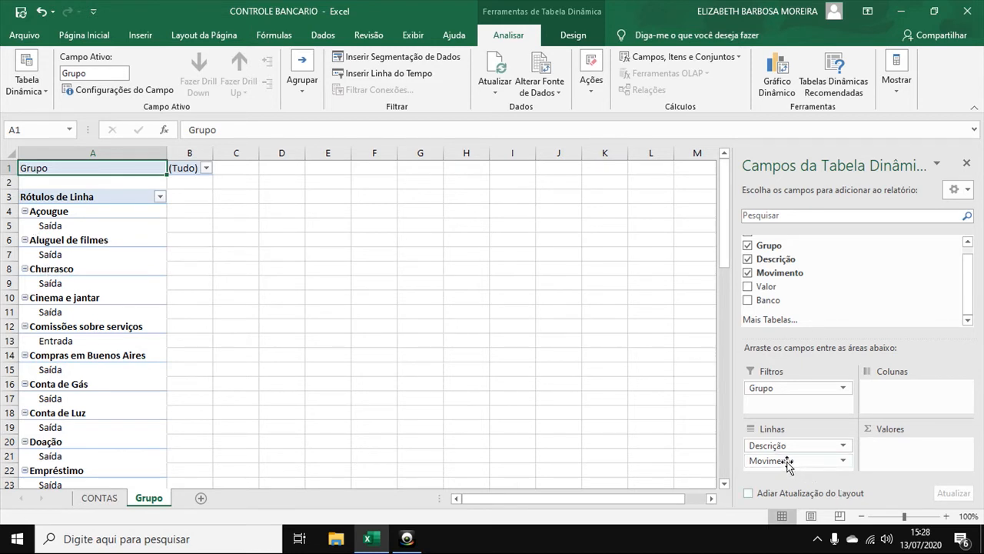
{"action": "left_click_drag", "start_coordinate": [787, 462], "coordinate": [771, 444]}
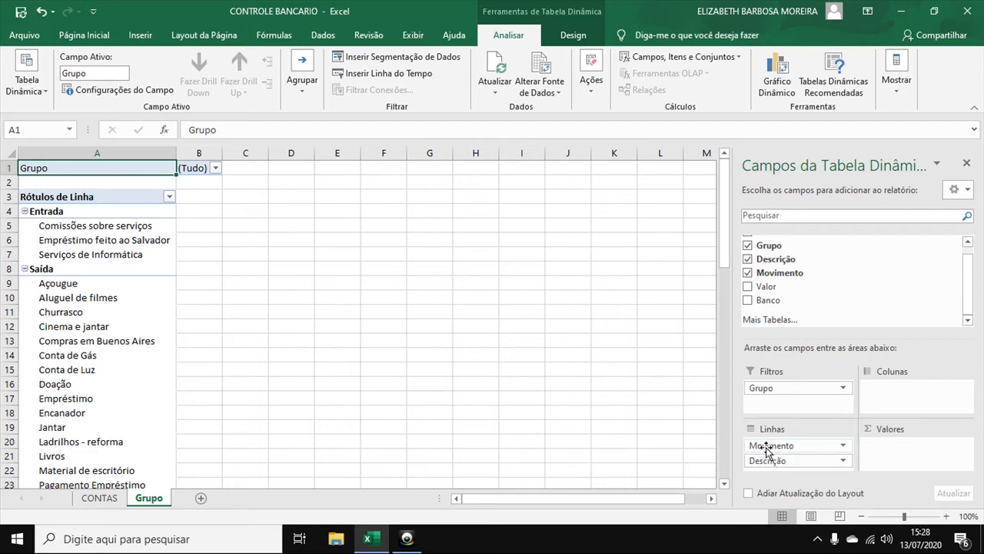
Step: Examine how the row labels are grouped under Entrada and Saída
{"action": "left_click", "coordinate": [766, 448]}
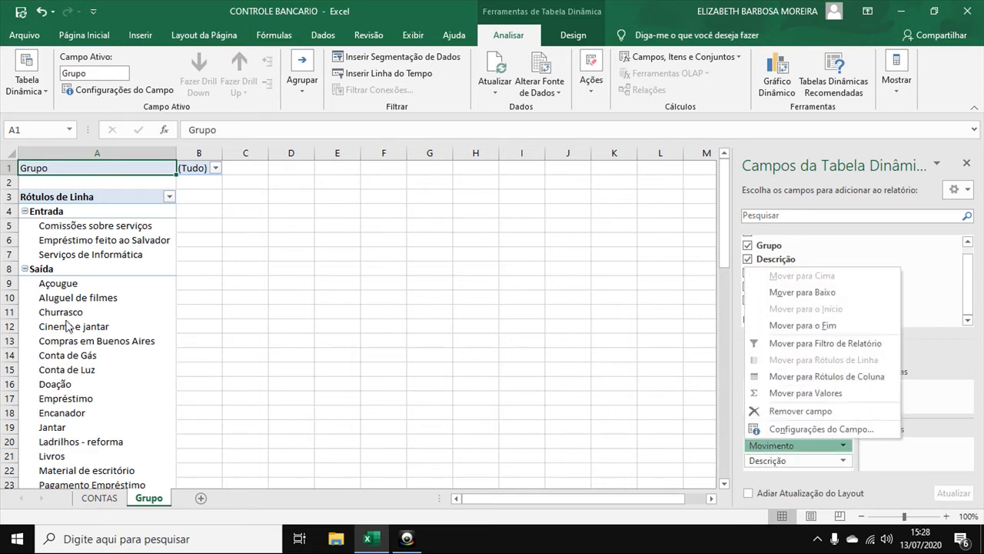
{"action": "left_click", "coordinate": [58, 214]}
{"action": "left_click", "coordinate": [58, 214]}
{"action": "left_click", "coordinate": [43, 269]}
{"action": "left_click", "coordinate": [46, 215]}
{"action": "left_click", "coordinate": [42, 269]}
{"action": "left_click", "coordinate": [43, 269]}
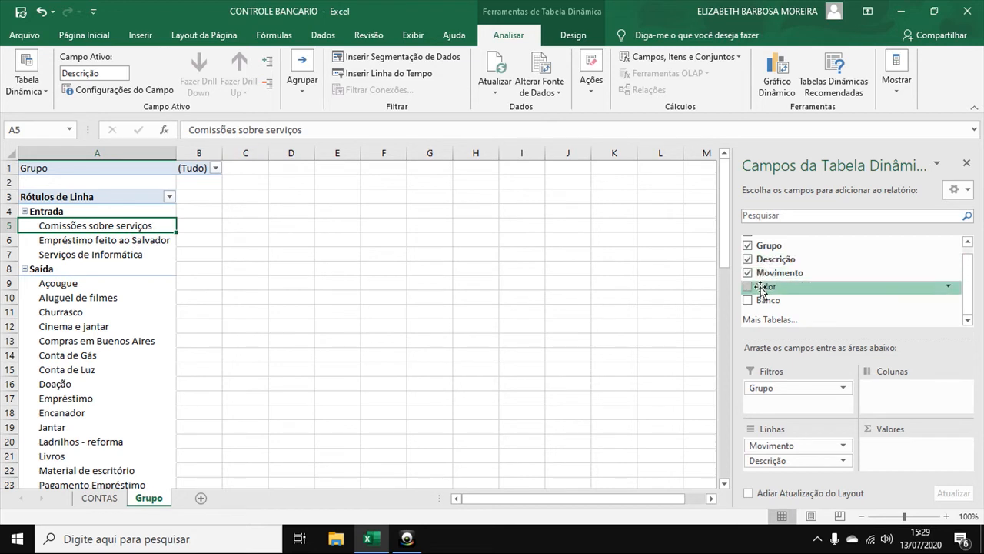
Step: Add the Valor field to the pivot table values as a sum and check the source data on the CONTAS sheet
{"action": "left_click_drag", "start_coordinate": [763, 288], "coordinate": [880, 454]}
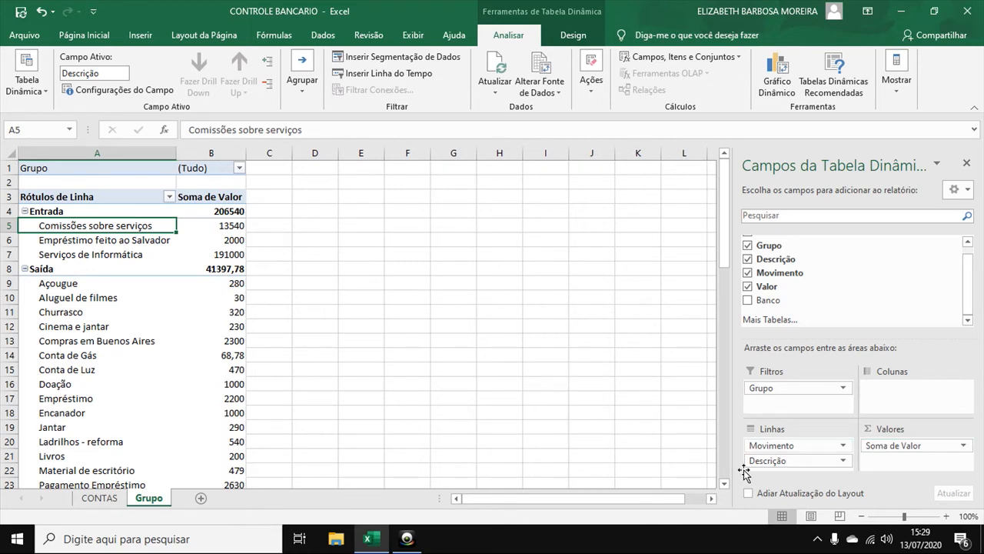
{"action": "left_click", "coordinate": [107, 500]}
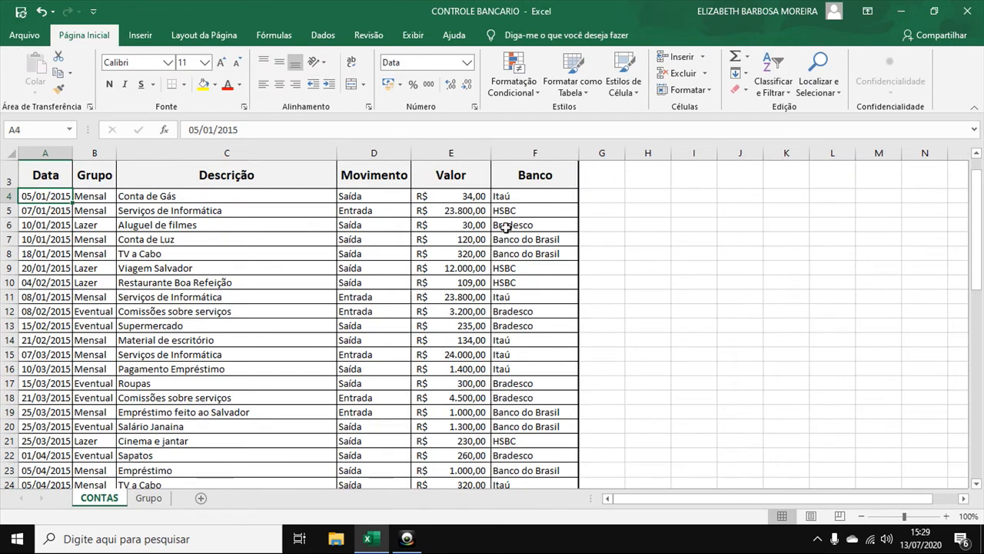
{"action": "left_click", "coordinate": [150, 500]}
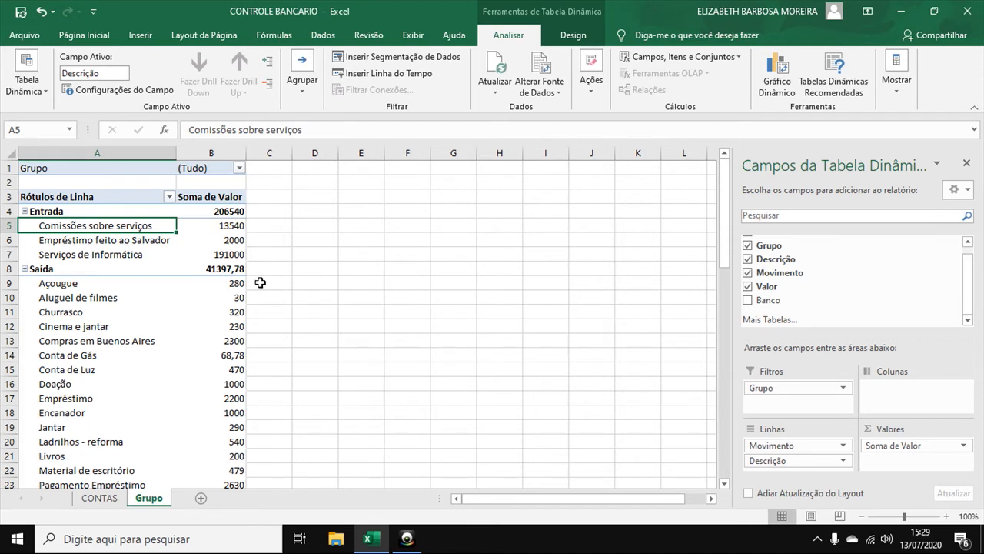
Step: Examine the Entrada total and the summed value of each description under it
{"action": "left_click", "coordinate": [58, 211]}
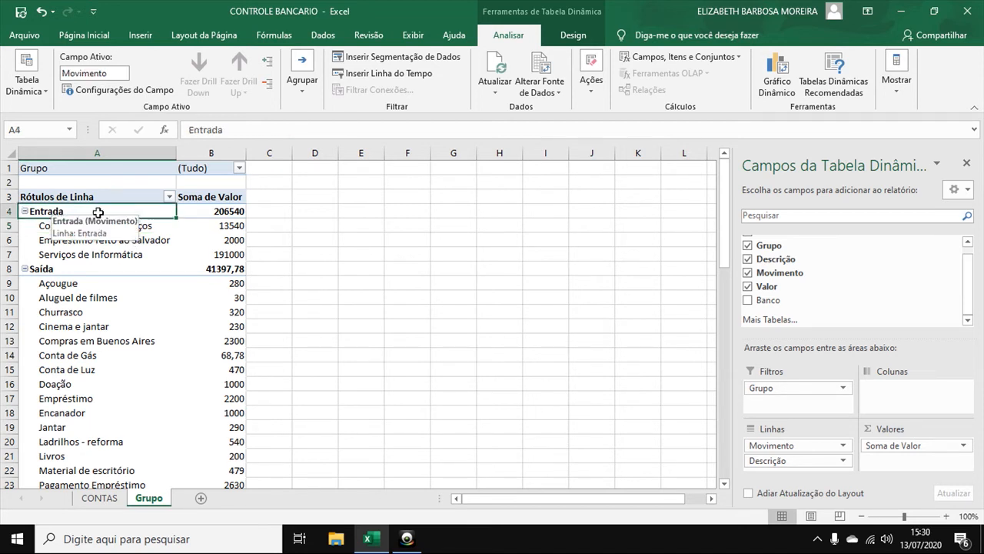
{"action": "left_click", "coordinate": [220, 211]}
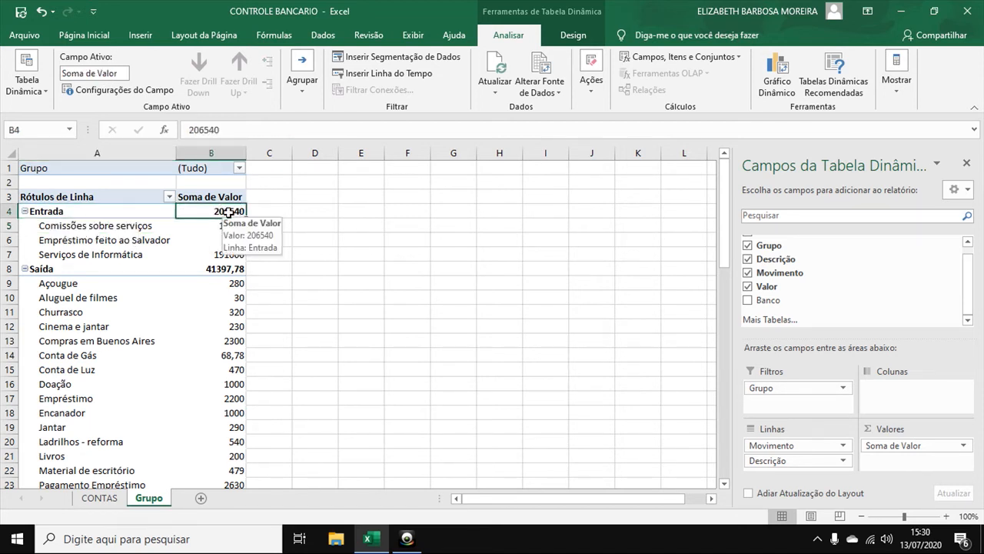
{"action": "left_click", "coordinate": [219, 226]}
{"action": "left_click", "coordinate": [219, 240]}
{"action": "left_click", "coordinate": [213, 254]}
{"action": "left_click", "coordinate": [213, 224]}
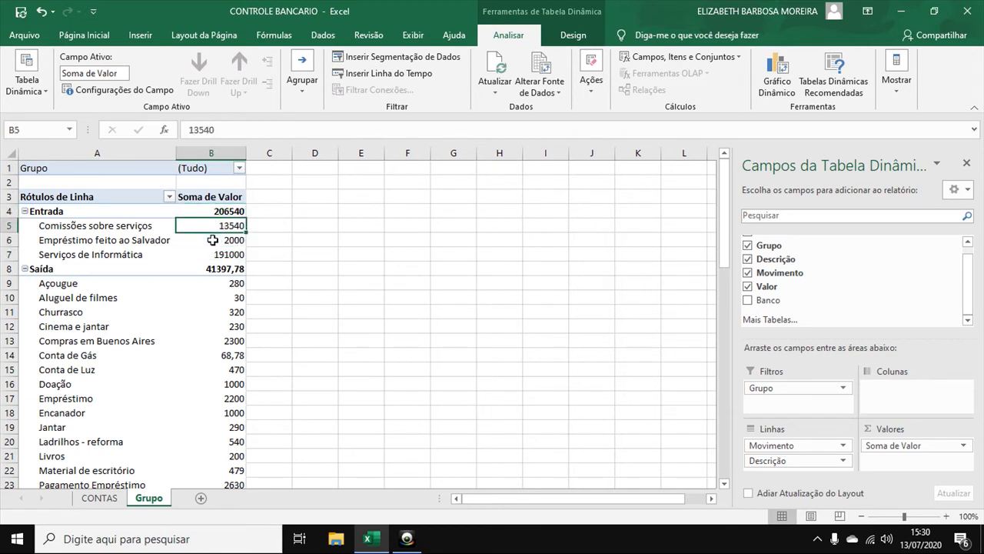
{"action": "left_click", "coordinate": [213, 240]}
{"action": "left_click", "coordinate": [212, 254]}
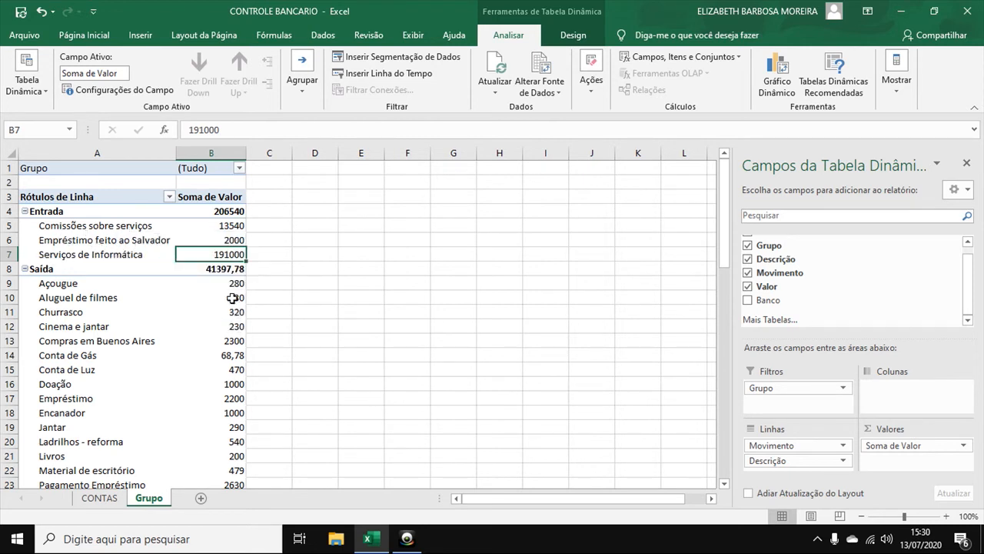
Step: Examine the Saída total, the sums of its descriptions and the Total Geral at the end of the pivot table
{"action": "left_click", "coordinate": [50, 269]}
{"action": "left_click", "coordinate": [219, 270]}
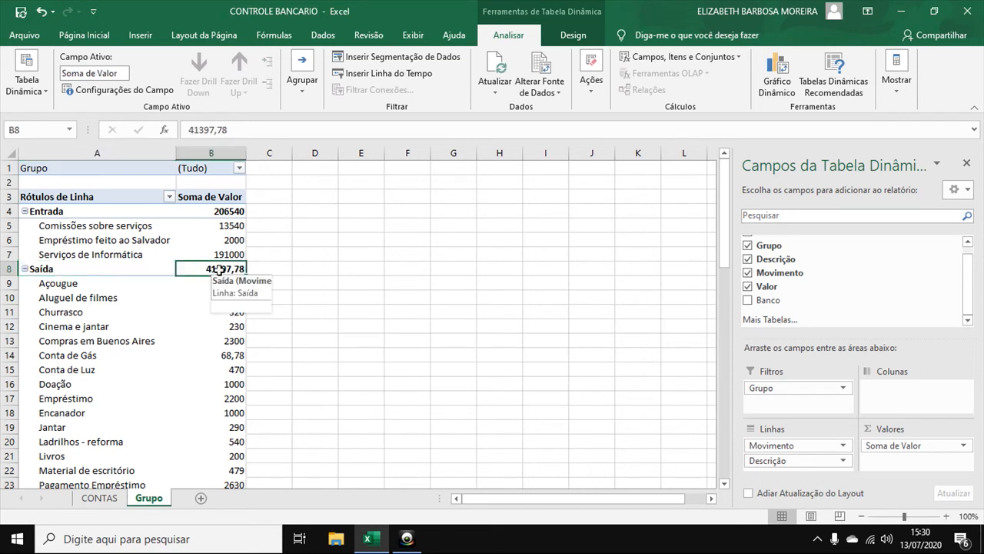
{"action": "left_click", "coordinate": [221, 283]}
{"action": "left_click", "coordinate": [221, 298]}
{"action": "left_click", "coordinate": [222, 315]}
{"action": "left_click", "coordinate": [223, 341]}
{"action": "left_click", "coordinate": [220, 367]}
{"action": "left_click", "coordinate": [215, 387]}
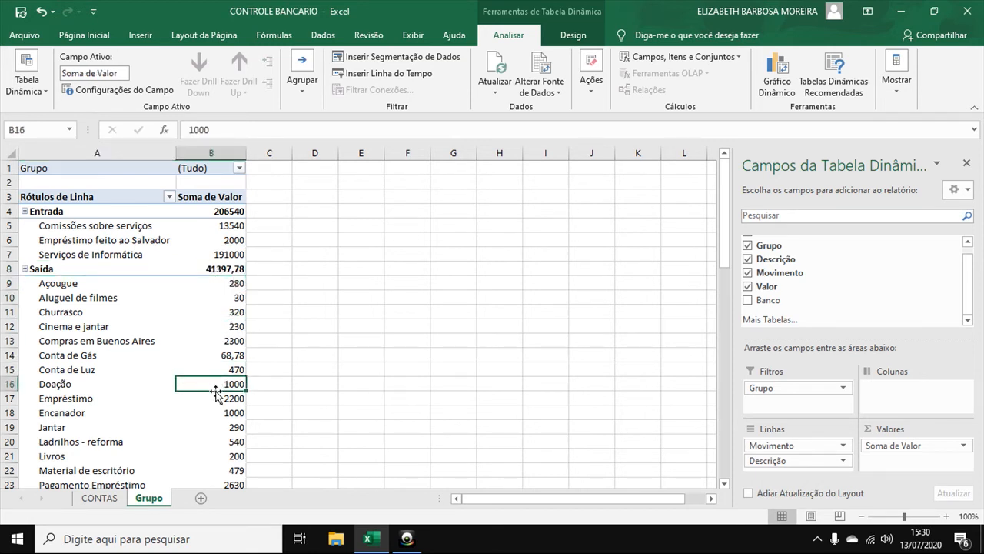
{"action": "scroll", "coordinate": [217, 393], "scroll_direction": "down", "scroll_amount": 6}
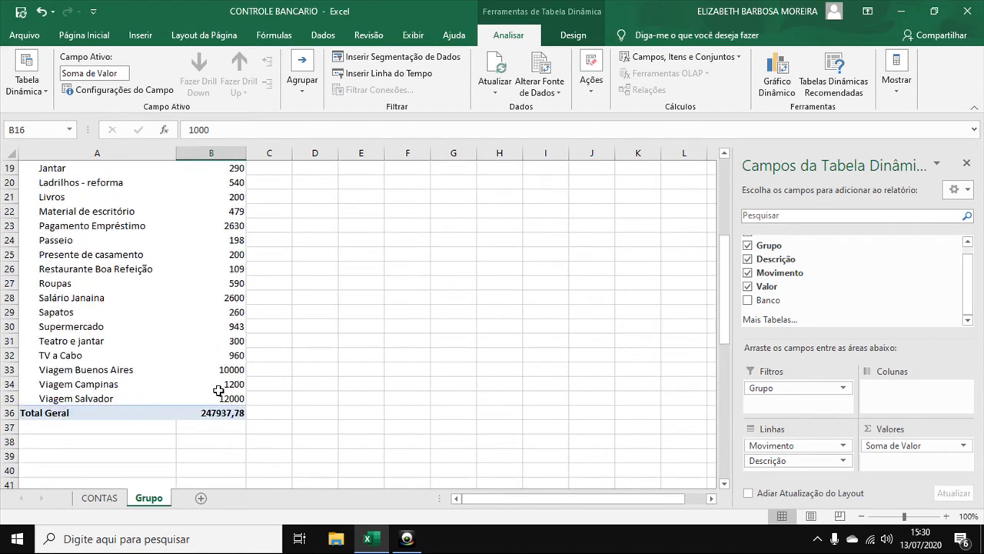
{"action": "scroll", "coordinate": [218, 390], "scroll_direction": "down", "scroll_amount": 3}
{"action": "left_click", "coordinate": [213, 284]}
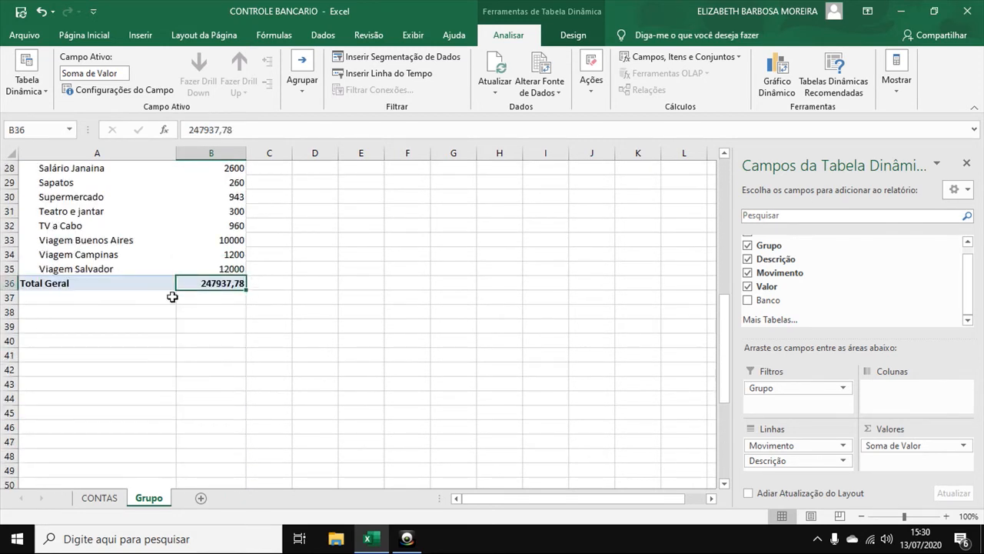
{"action": "scroll", "coordinate": [269, 275], "scroll_direction": "up", "scroll_amount": 9}
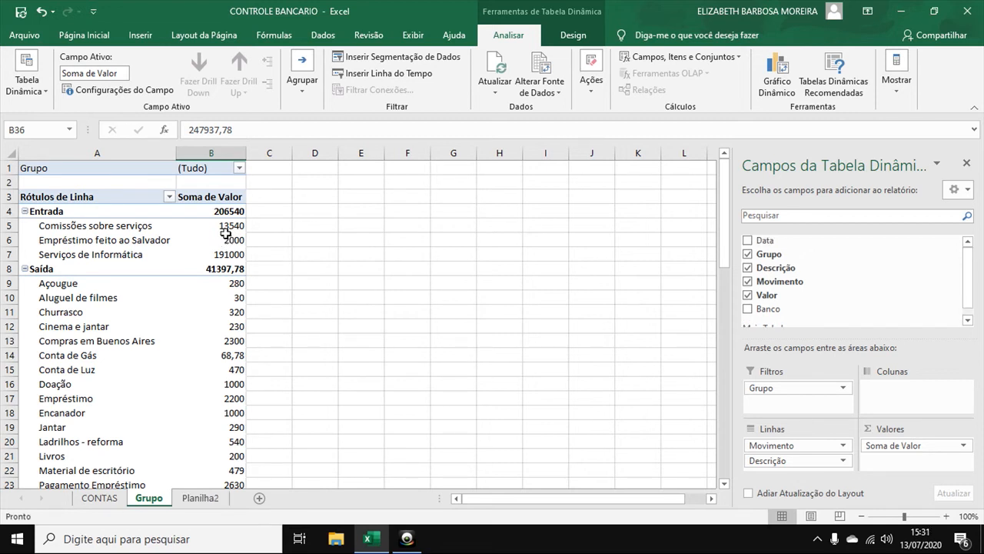
Step: Format the Soma de Valor field as Moeda with the R$ symbol and 2 decimal places, keeping Soma as the calculation
{"action": "left_click", "coordinate": [223, 212]}
{"action": "left_click", "coordinate": [118, 211]}
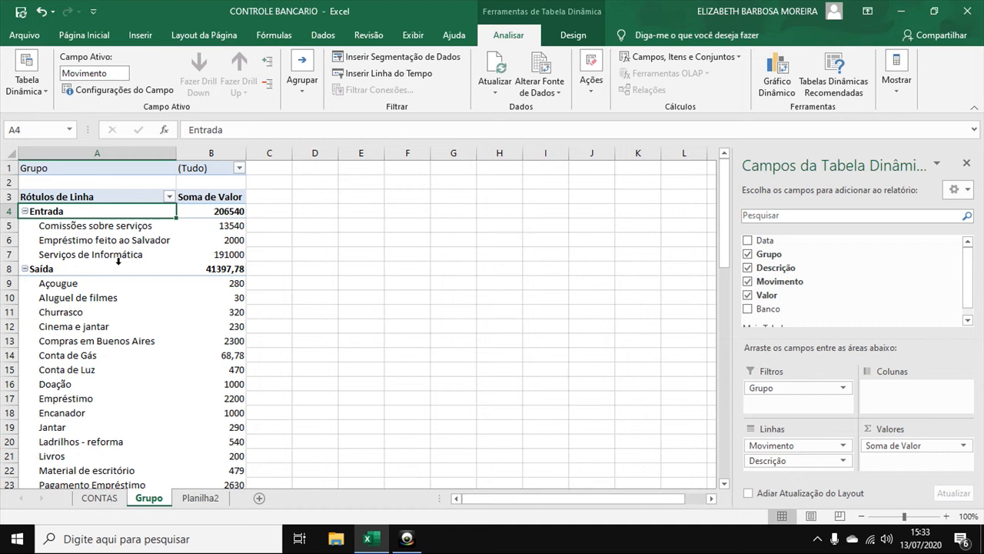
{"action": "left_click", "coordinate": [213, 215]}
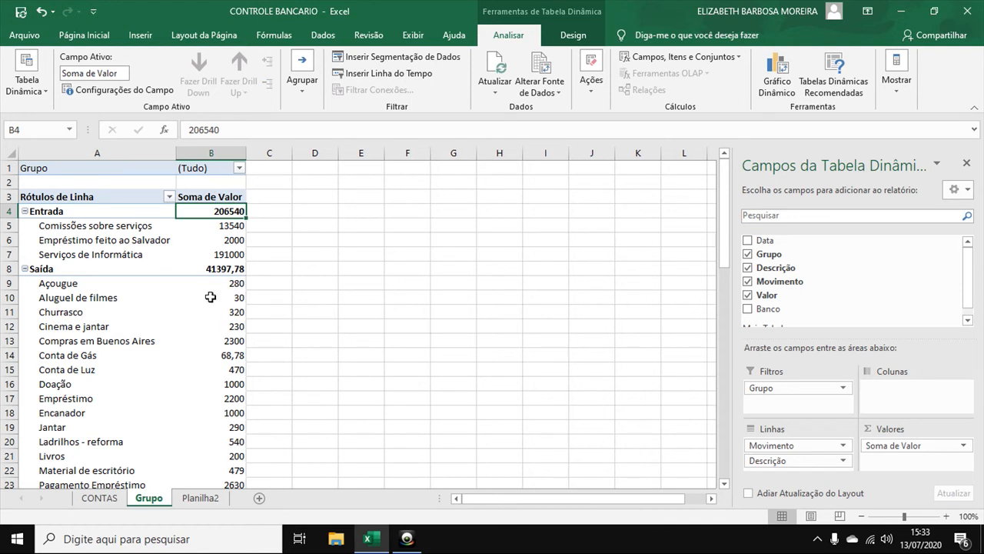
{"action": "mouse_move", "coordinate": [209, 295]}
{"action": "mouse_move", "coordinate": [221, 242]}
{"action": "left_click", "coordinate": [895, 447]}
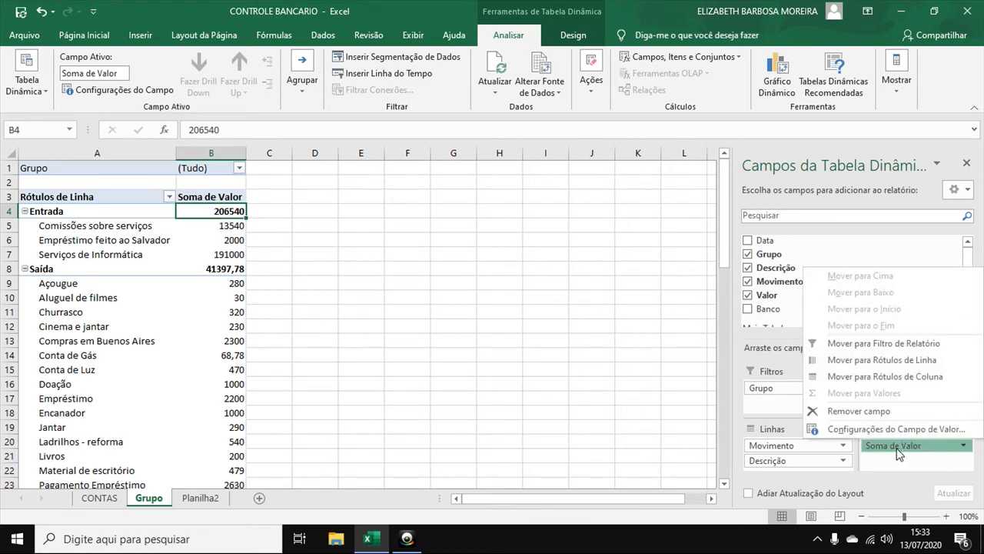
{"action": "left_click", "coordinate": [855, 429]}
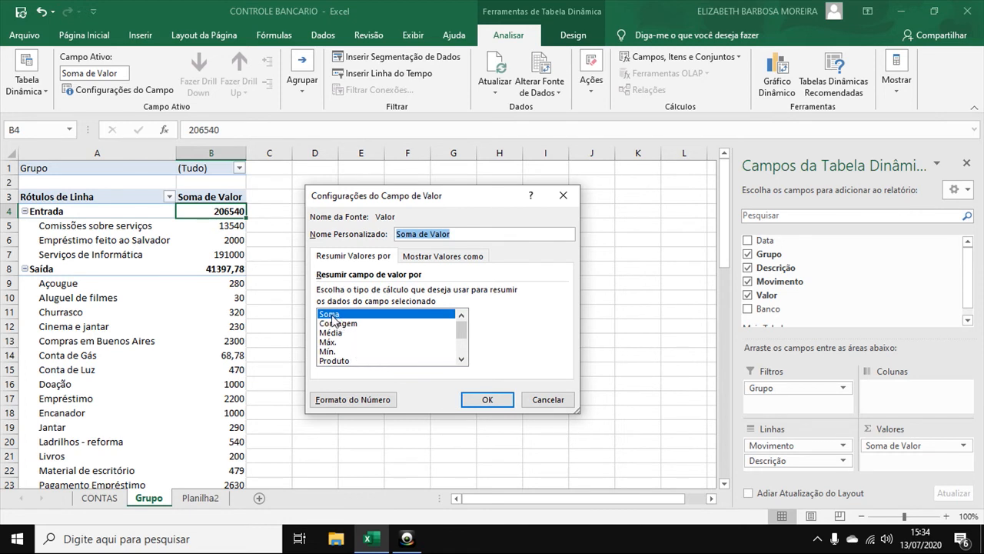
{"action": "left_click", "coordinate": [350, 405]}
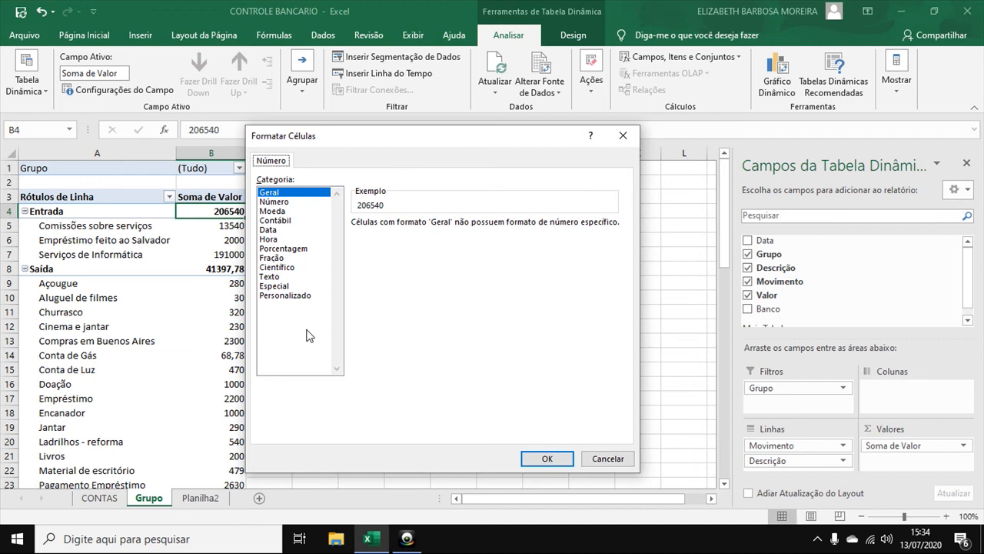
{"action": "left_click", "coordinate": [273, 211]}
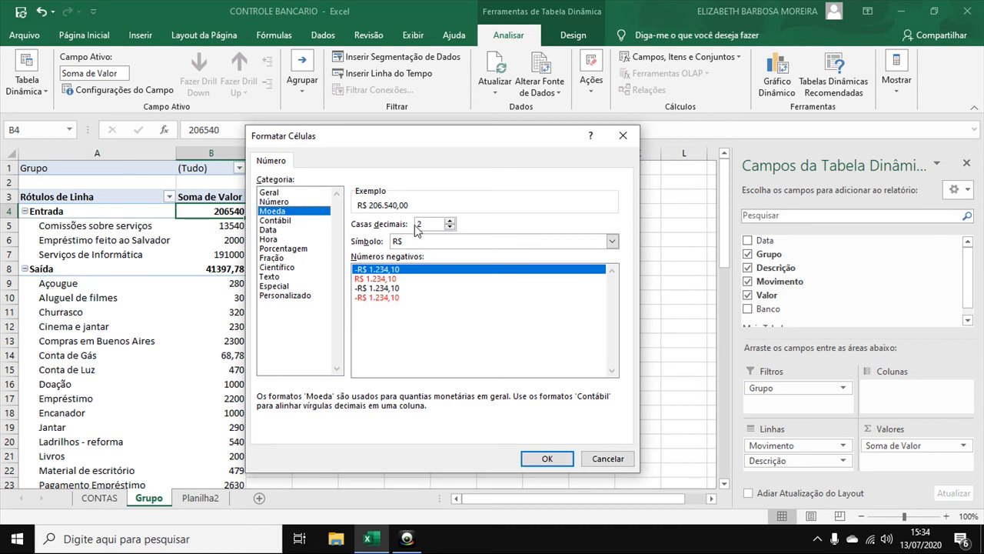
{"action": "left_click", "coordinate": [553, 460]}
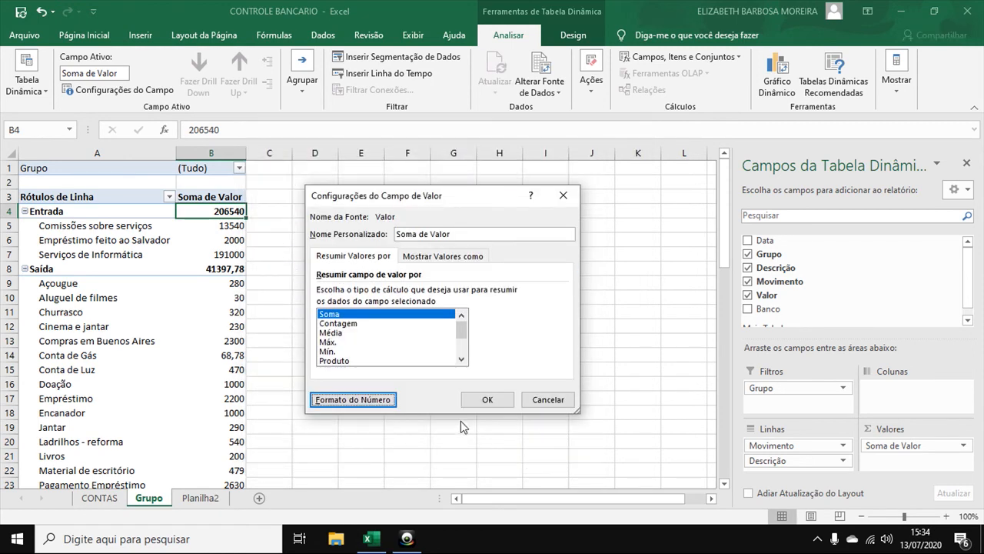
{"action": "left_click", "coordinate": [467, 400]}
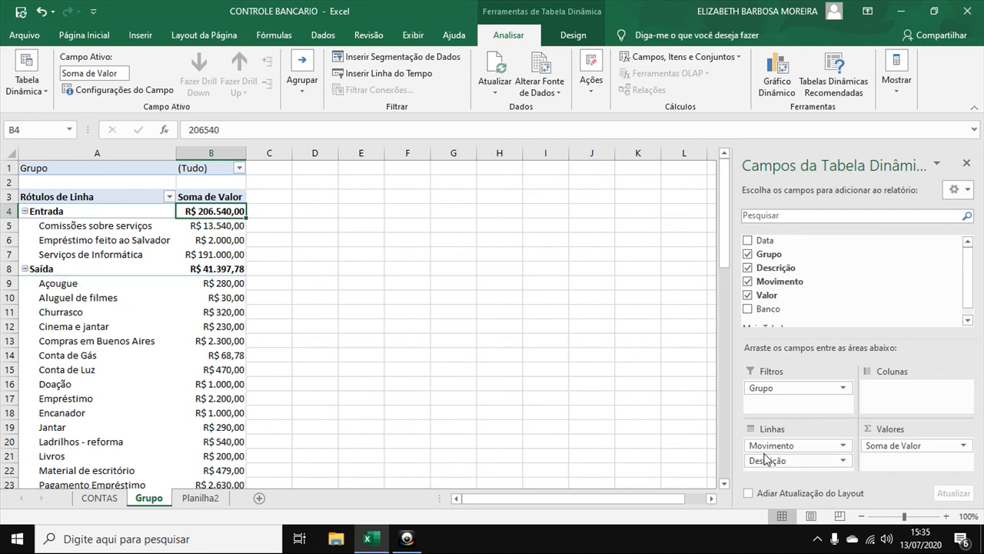
Step: Remove the Movimento field from the pivot table rows, compare the ungrouped list, and restore the field above Descrição
{"action": "left_click_drag", "start_coordinate": [766, 450], "coordinate": [749, 281]}
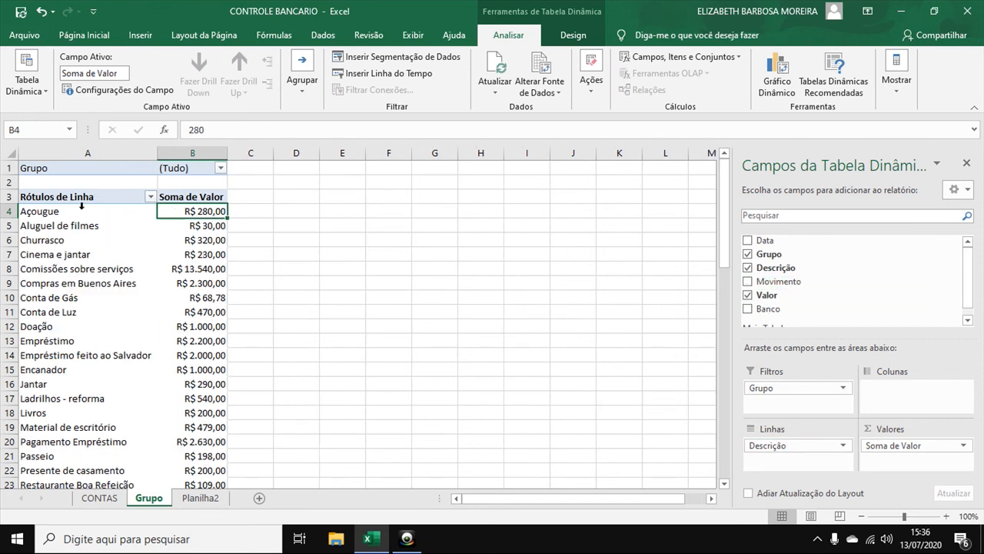
{"action": "mouse_move", "coordinate": [216, 267]}
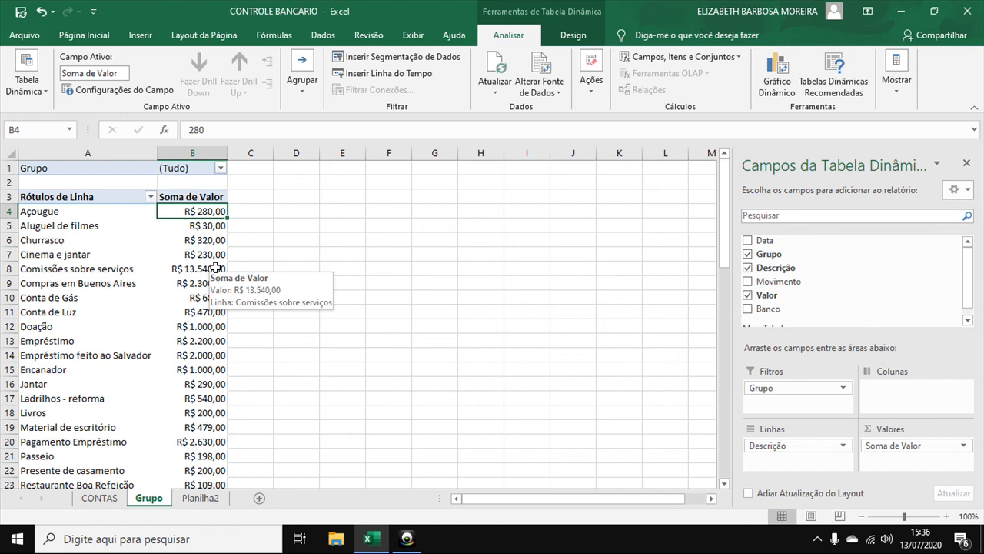
{"action": "left_click_drag", "start_coordinate": [778, 281], "coordinate": [767, 451]}
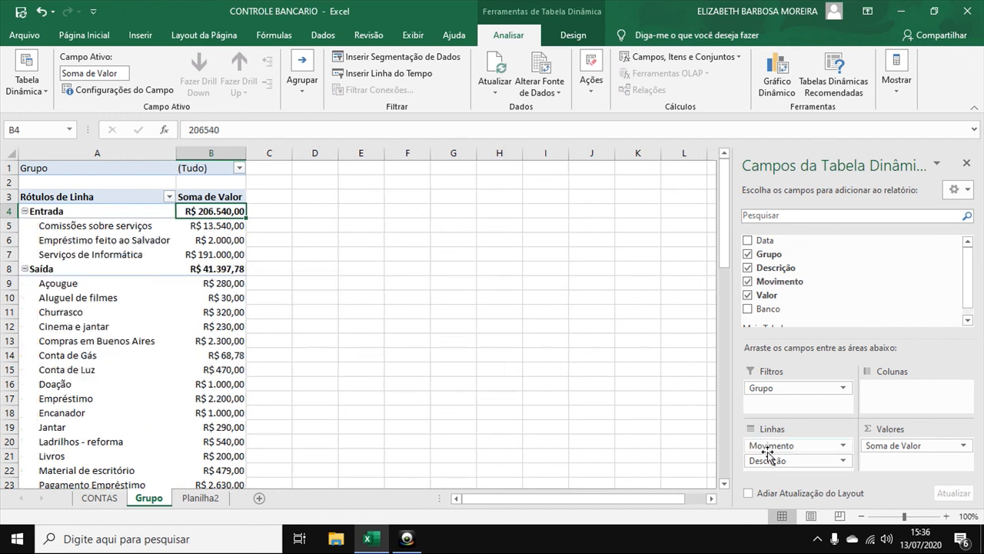